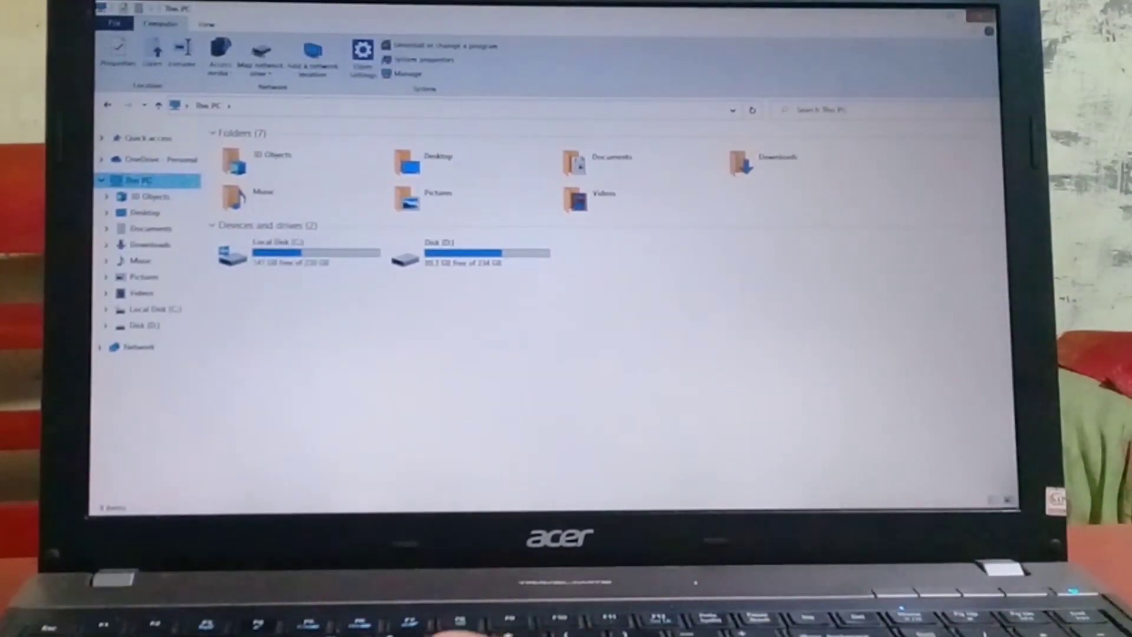
Close the This PC window, search Windows for "device" and open Device Manager.
{"action": "left_click", "coordinate": [982, 15]}
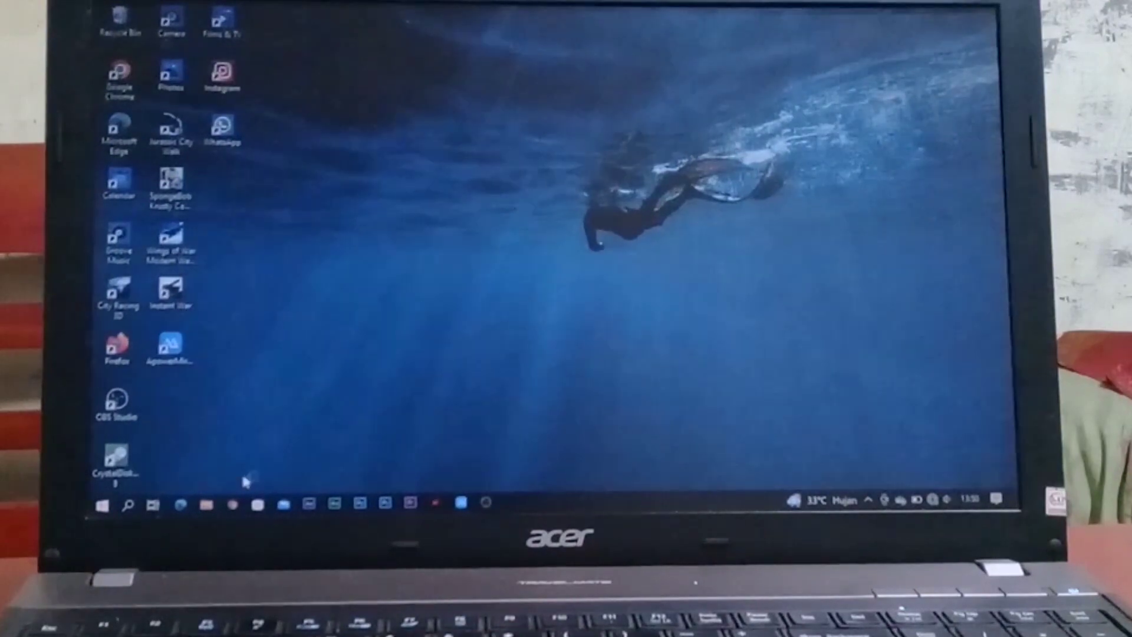
{"action": "left_click", "coordinate": [129, 505]}
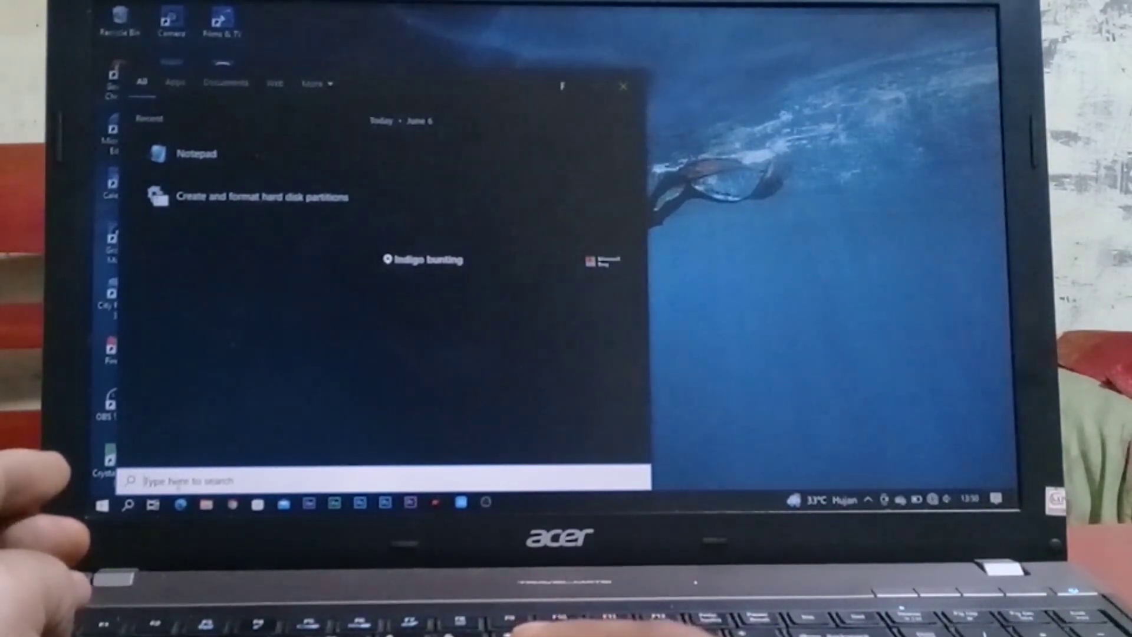
{"action": "type", "text": "d"}
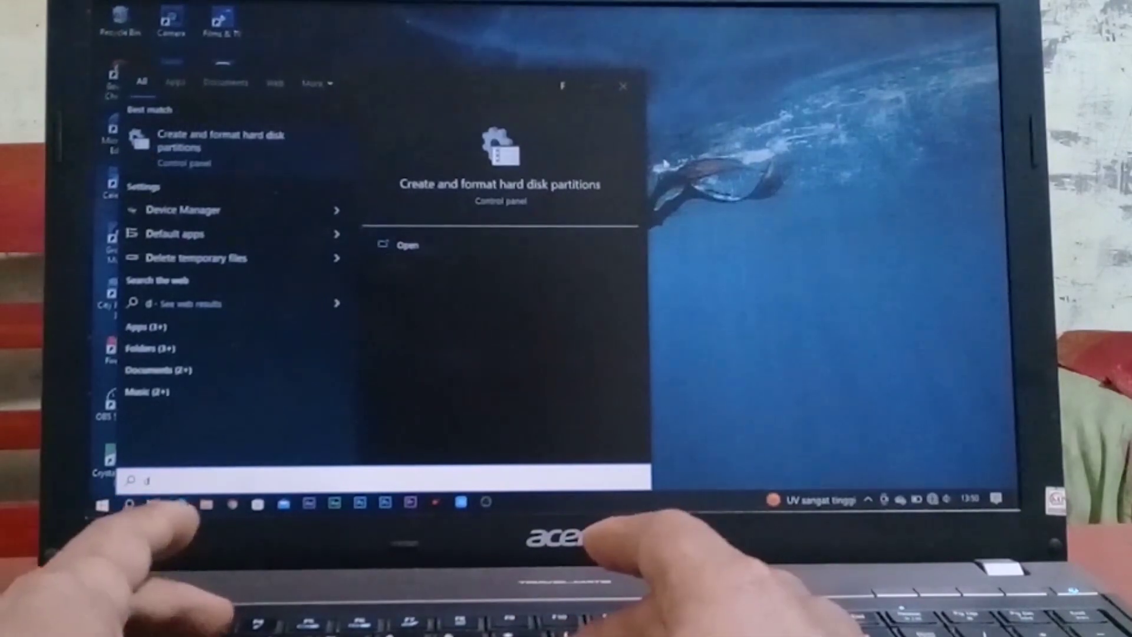
{"action": "type", "text": "evic"}
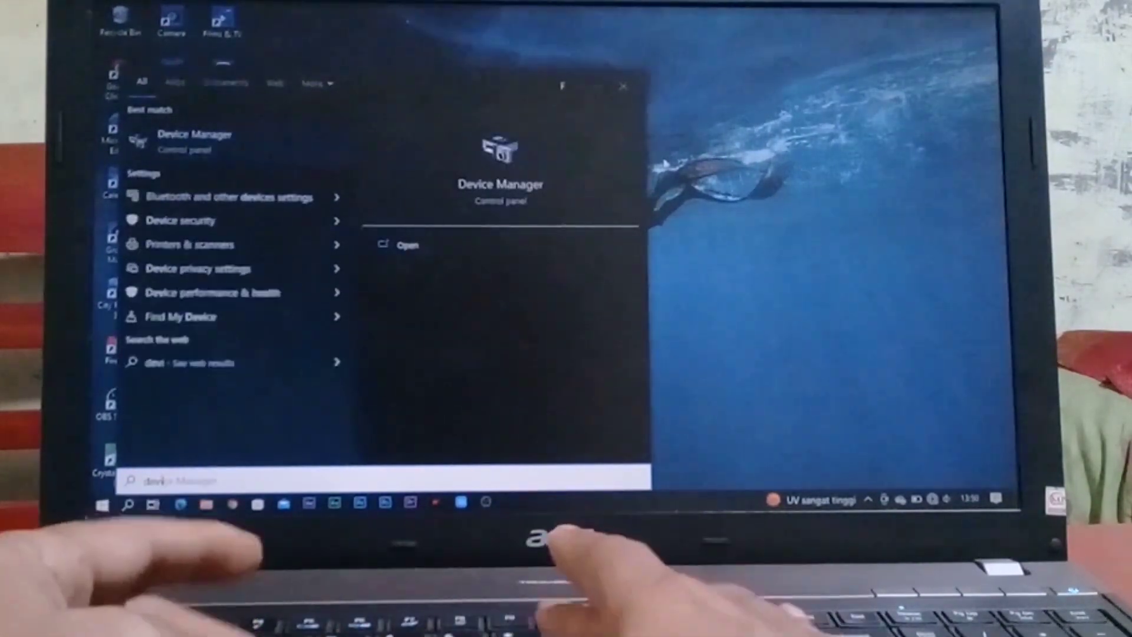
{"action": "type", "text": "e"}
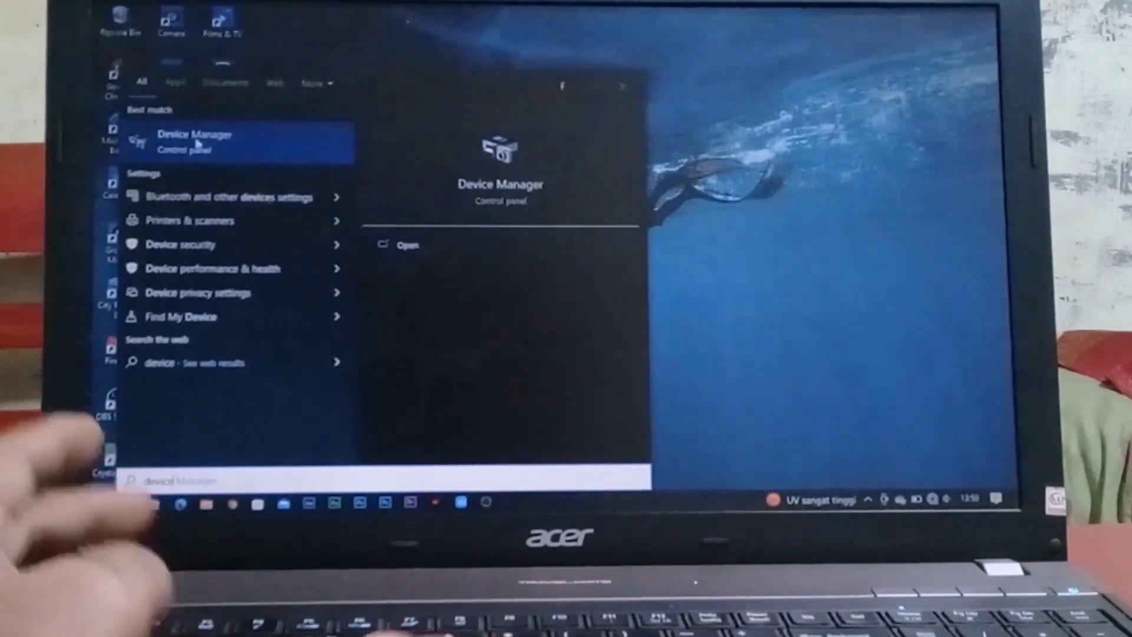
{"action": "left_click", "coordinate": [196, 142]}
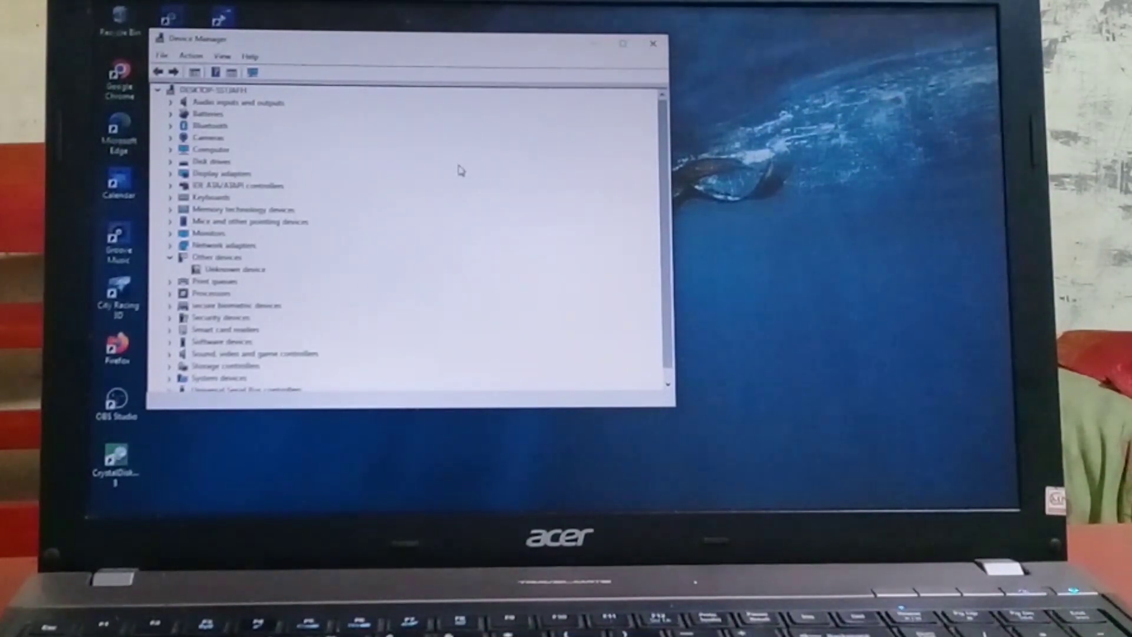
Switch to ApowerREC and start a screen recording in full screen mode.
{"action": "mouse_move", "coordinate": [436, 508]}
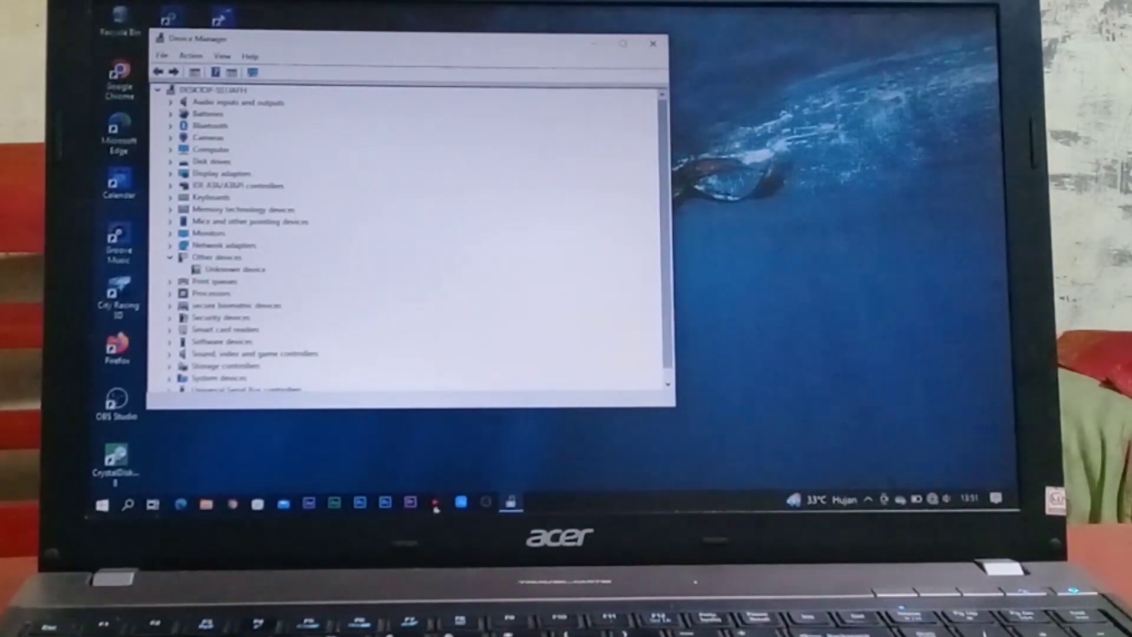
{"action": "left_click", "coordinate": [435, 505]}
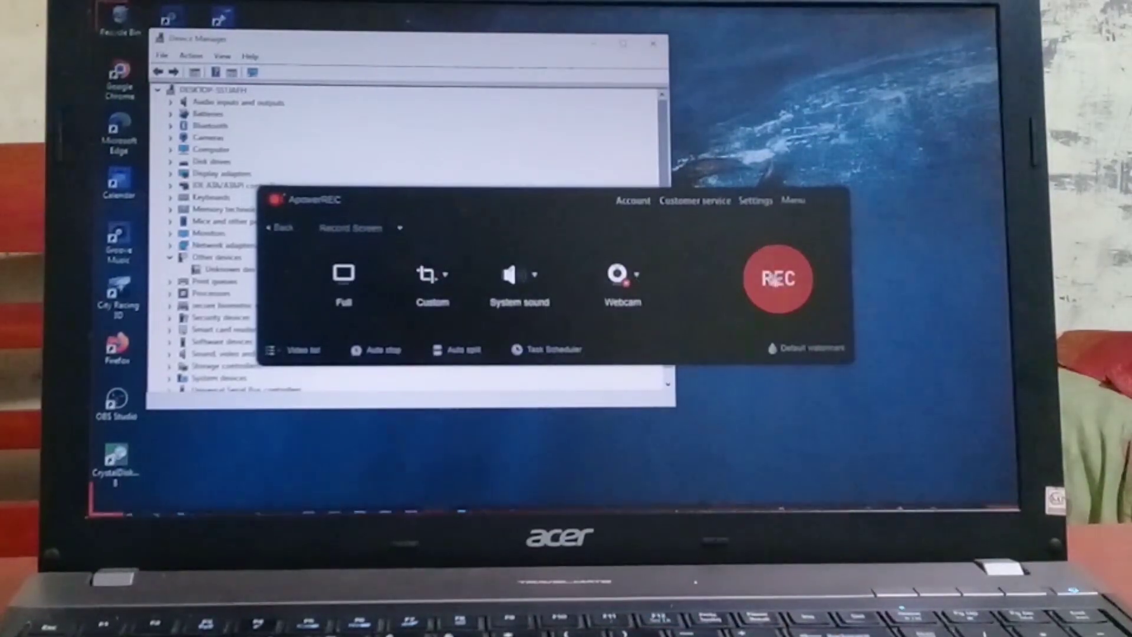
{"action": "left_click", "coordinate": [346, 274]}
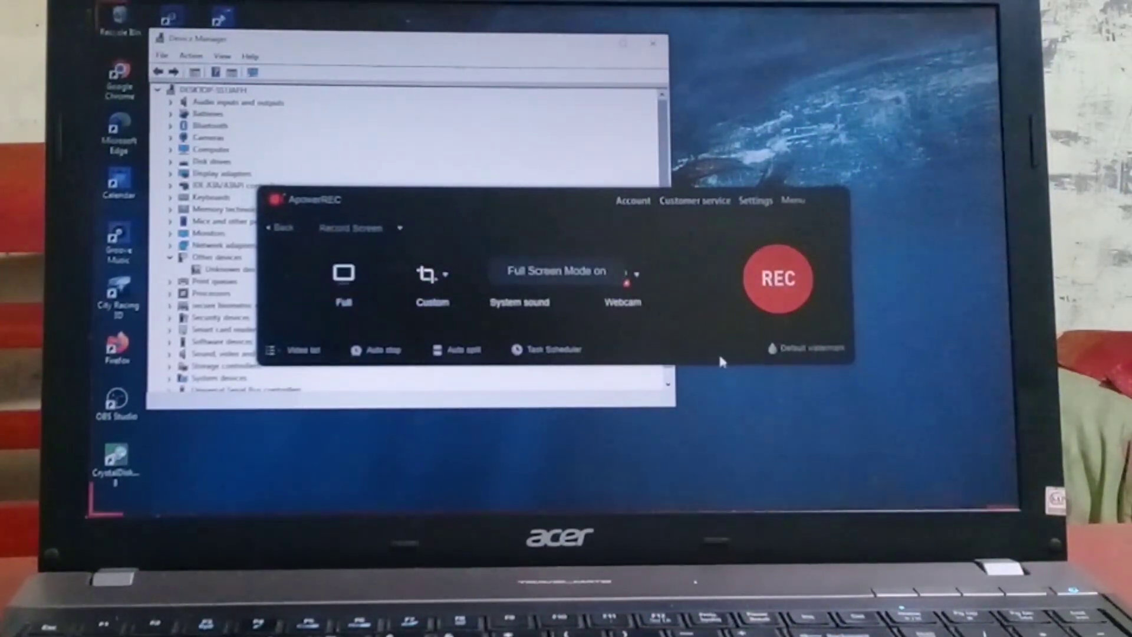
{"action": "left_click", "coordinate": [781, 295]}
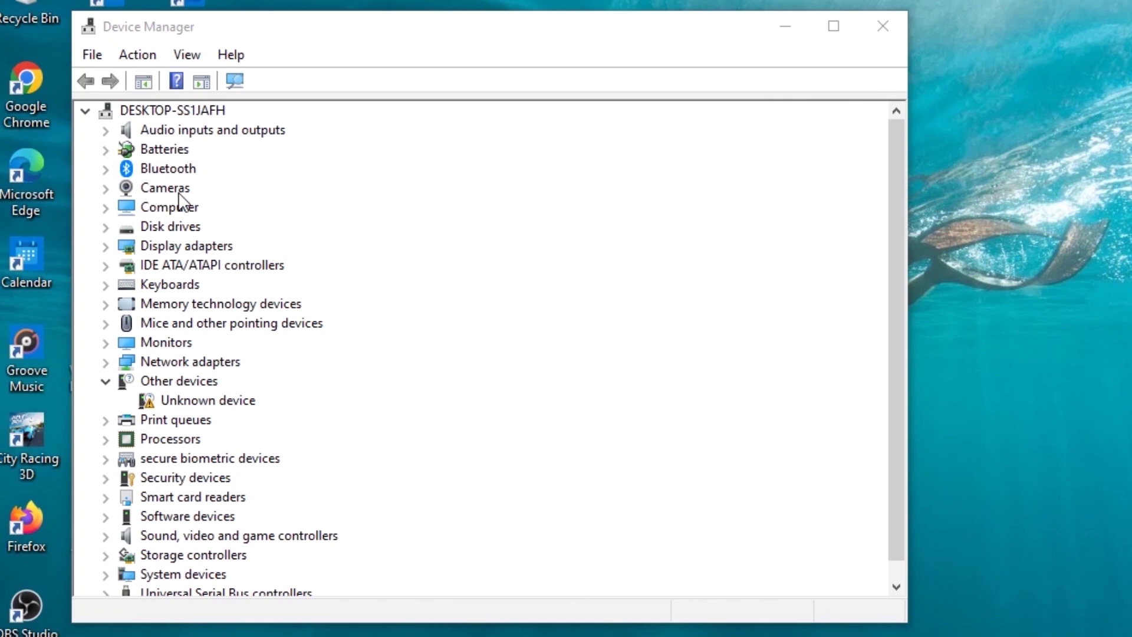
Expand Disk drives in Device Manager to check the installed drives, and close Device Manager.
{"action": "left_click", "coordinate": [105, 227]}
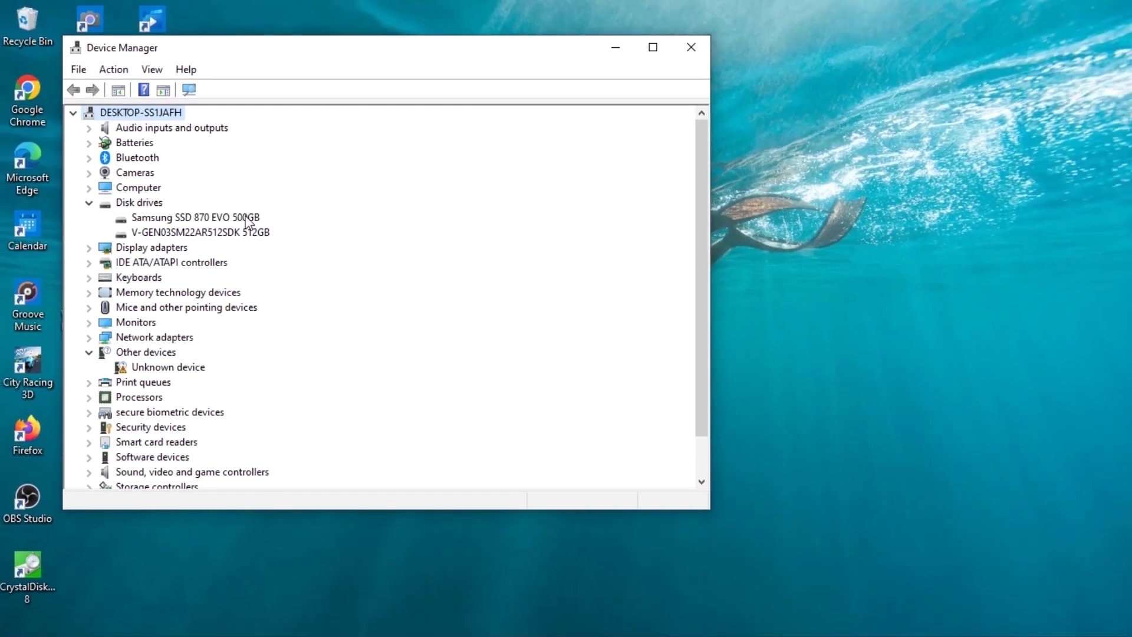
{"action": "left_click", "coordinate": [695, 48]}
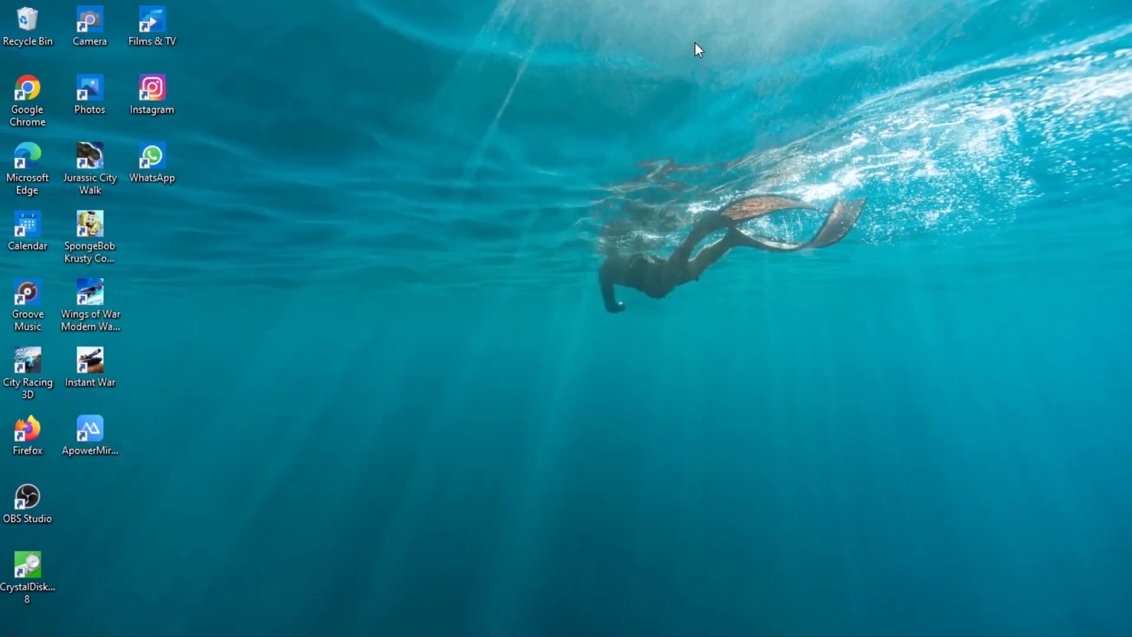
Search Windows for "disk part" and open Create and format hard disk partitions.
{"action": "mouse_move", "coordinate": [318, 634]}
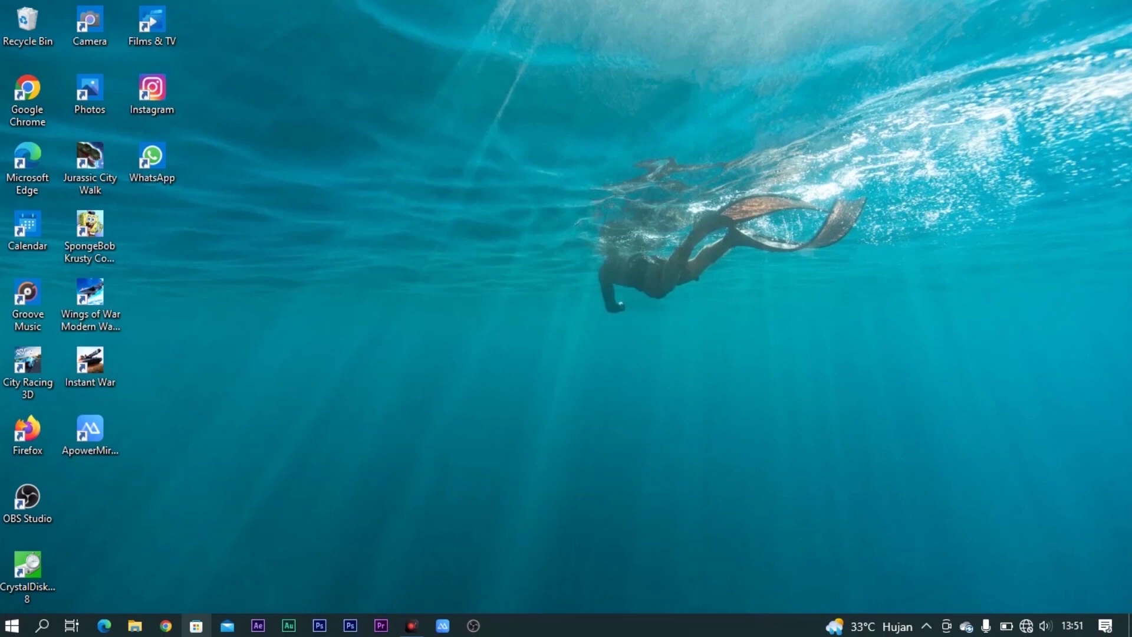
{"action": "left_click", "coordinate": [42, 626]}
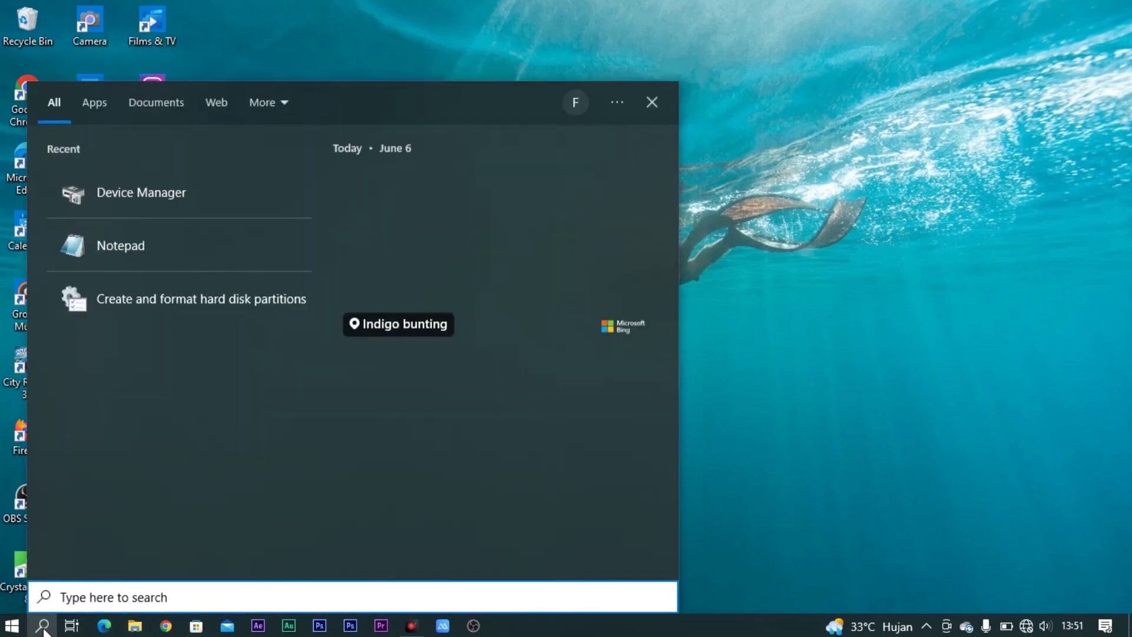
{"action": "type", "text": "past"}
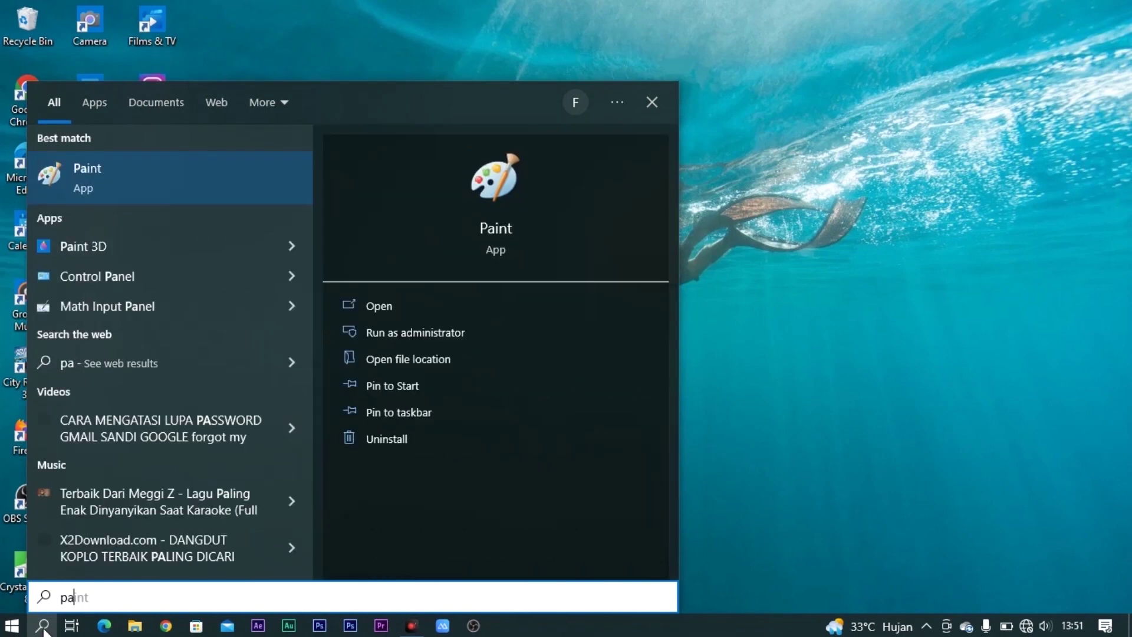
{"action": "key", "text": "BackSpace"}
{"action": "key", "text": "BackSpace"}
{"action": "key", "text": "BackSpace"}
{"action": "key", "text": "BackSpace"}
{"action": "type", "text": "disk part"}
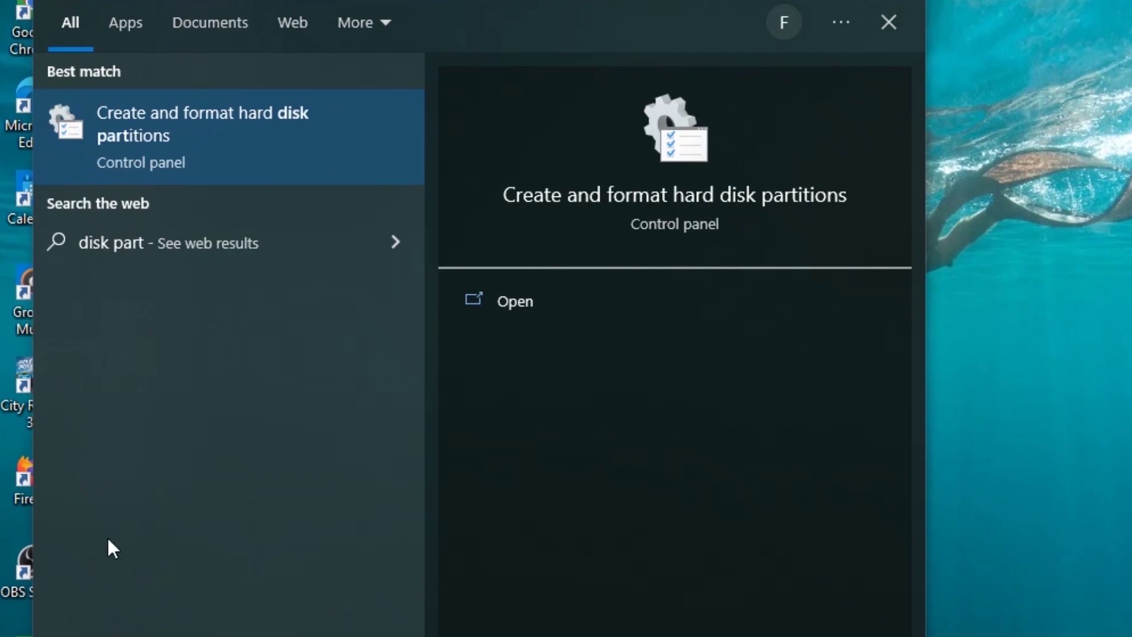
{"action": "left_click", "coordinate": [163, 136]}
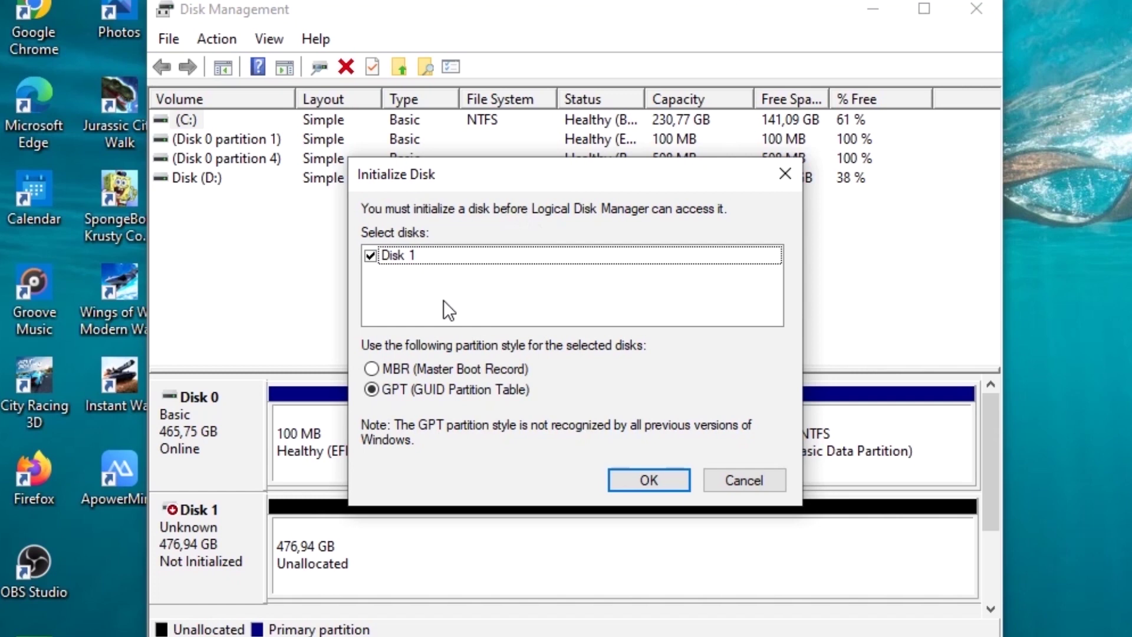
Initialize Disk 1 with the GPT (GUID Partition Table) partition style.
{"action": "left_click", "coordinate": [370, 390]}
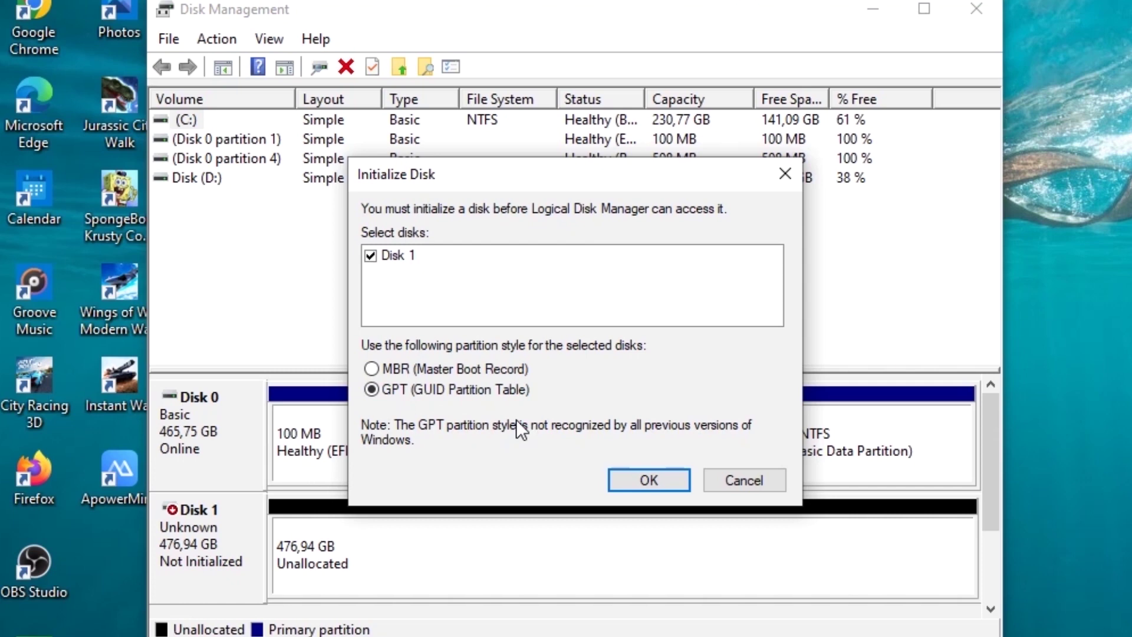
{"action": "left_click", "coordinate": [646, 484]}
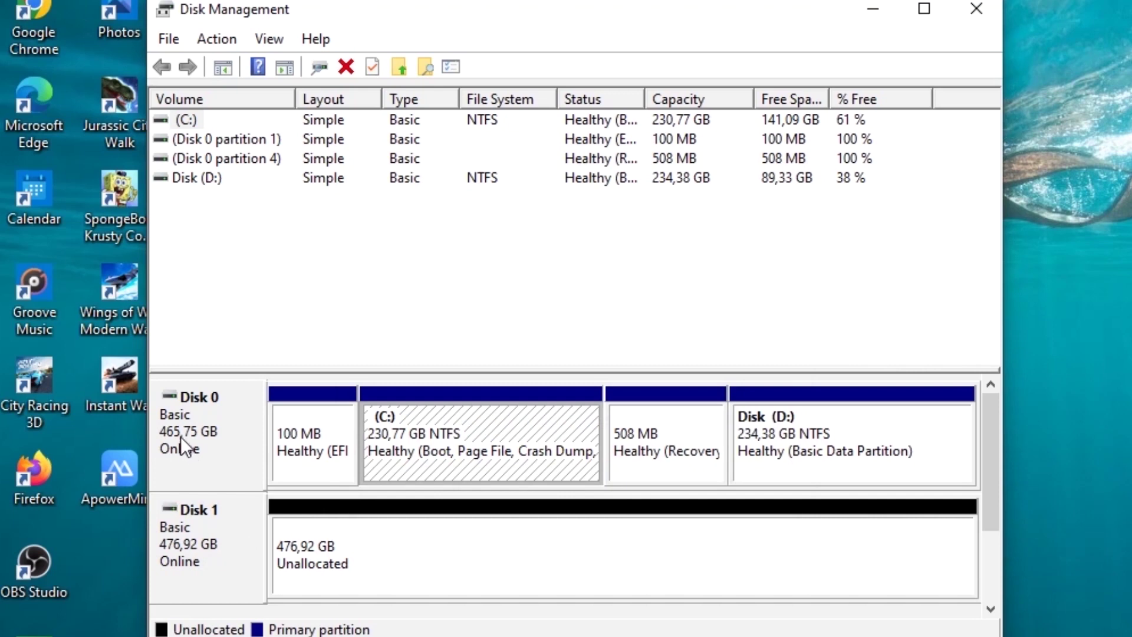
Set up a new simple volume on Disk 1's unallocated space with the full 488369 MB and drive letter E.
{"action": "right_click", "coordinate": [471, 570]}
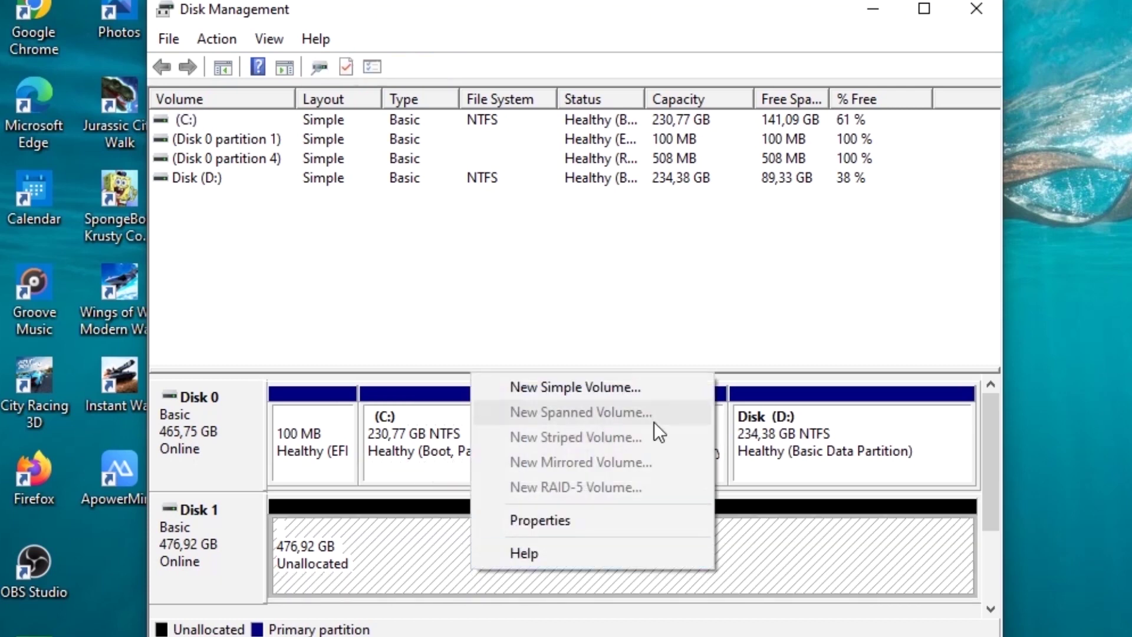
{"action": "left_click", "coordinate": [583, 394]}
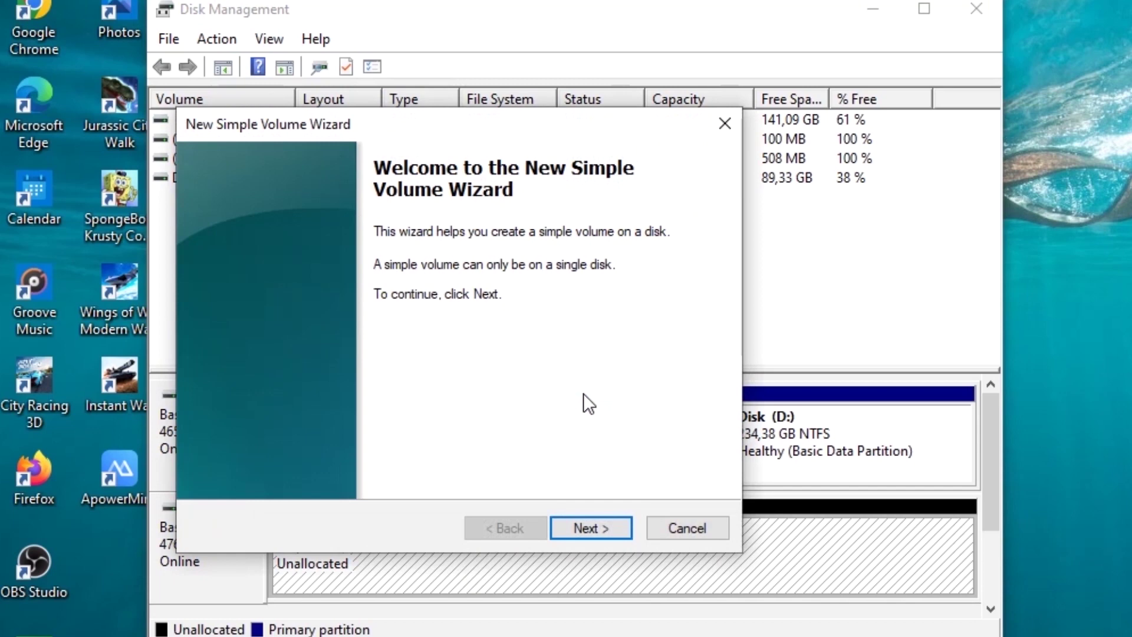
{"action": "left_click", "coordinate": [601, 525]}
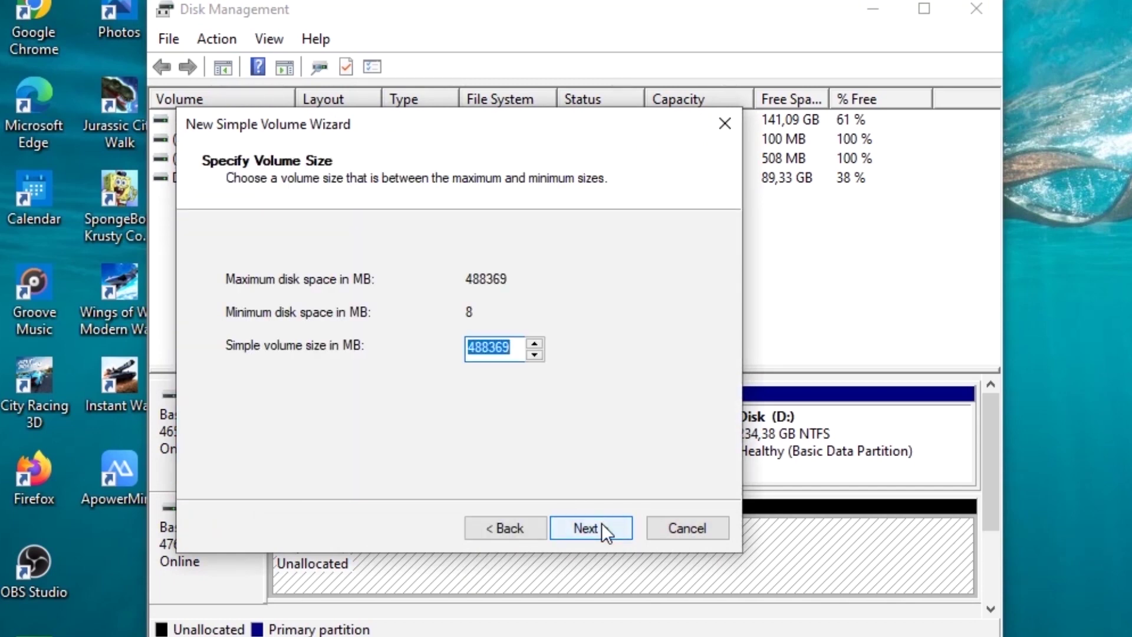
{"action": "left_click", "coordinate": [602, 524]}
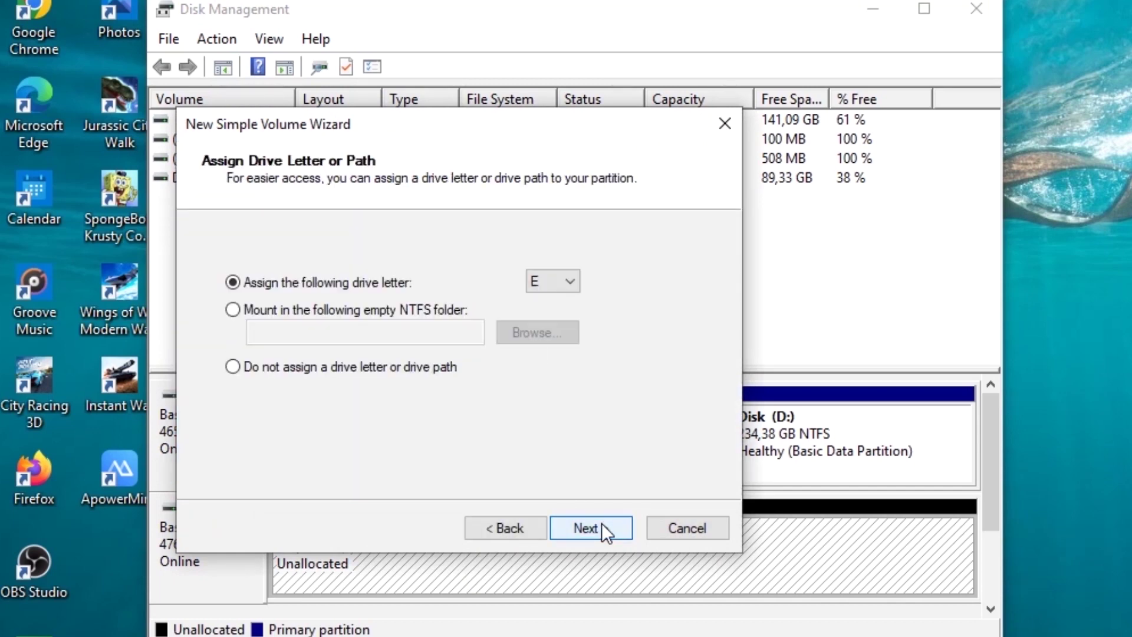
{"action": "left_click", "coordinate": [601, 523]}
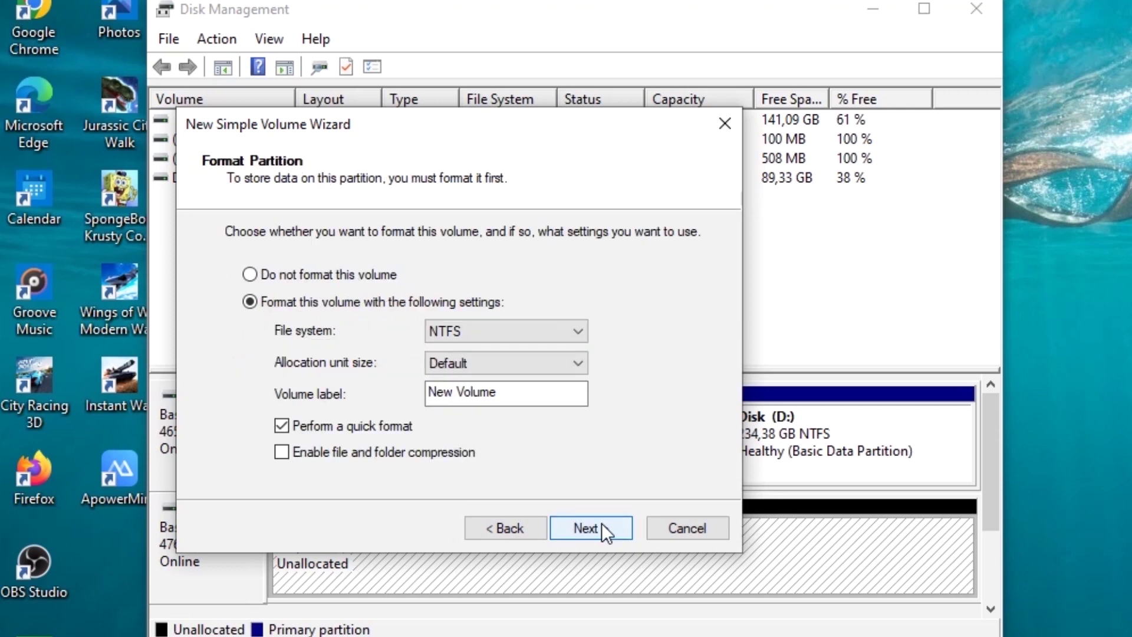
Label the new volume V-Gen, keep NTFS with default allocation unit size and quick format, and finish creating it.
{"action": "left_click", "coordinate": [567, 401]}
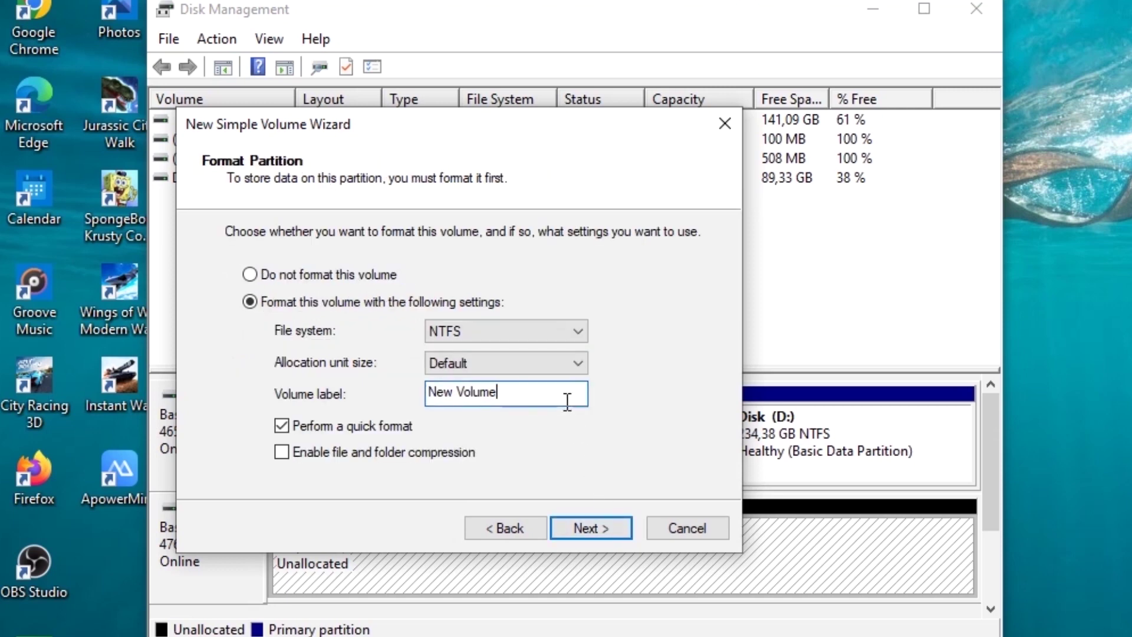
{"action": "key", "text": "BackSpace"}
{"action": "key", "text": "BackSpace"}
{"action": "key", "text": "BackSpace"}
{"action": "key", "text": "BackSpace"}
{"action": "key", "text": "BackSpace"}
{"action": "key", "text": "BackSpace"}
{"action": "key", "text": "BackSpace"}
{"action": "key", "text": "BackSpace"}
{"action": "key", "text": "BackSpace"}
{"action": "key", "text": "BackSpace"}
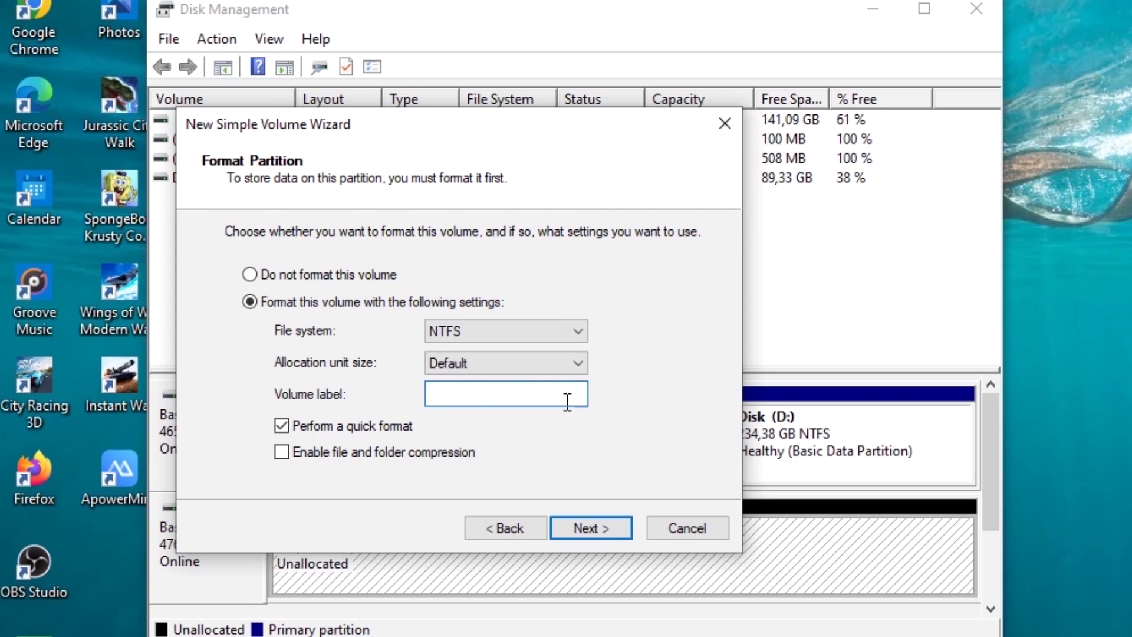
{"action": "type", "text": "V-"}
{"action": "type", "text": "Gen"}
{"action": "left_click", "coordinate": [587, 531]}
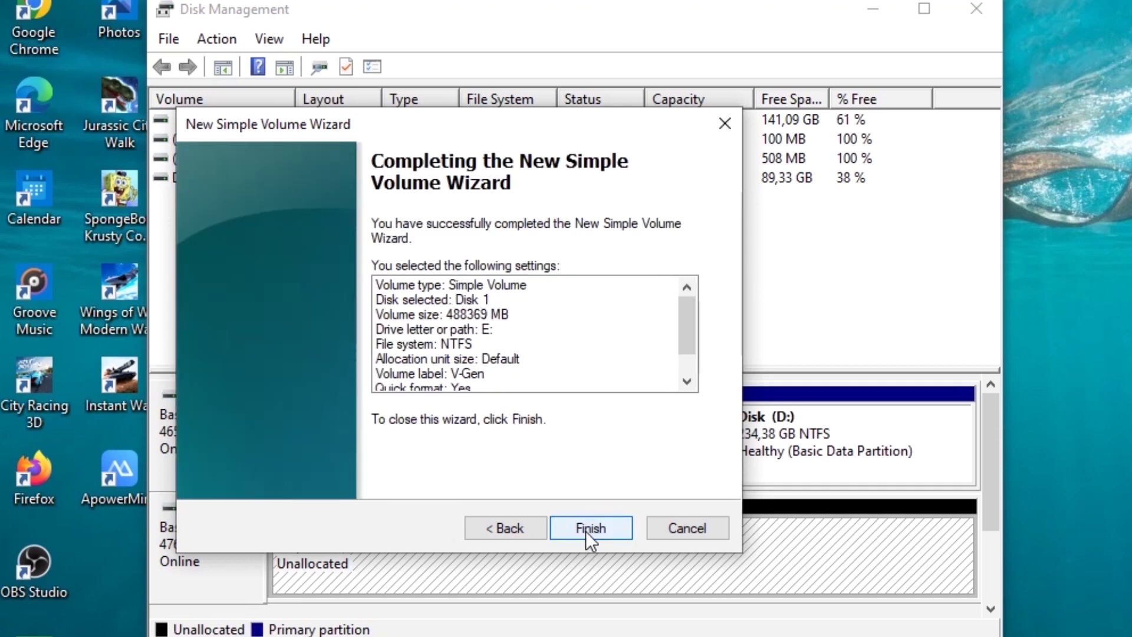
{"action": "left_click", "coordinate": [589, 530]}
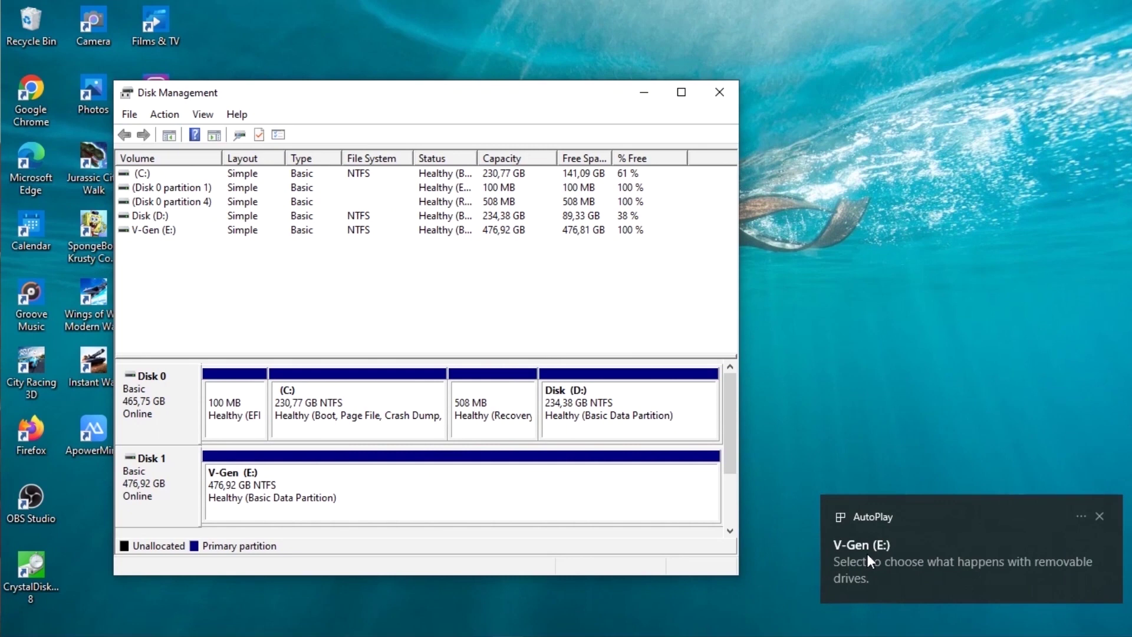
Close Disk Management, check the V-Gen (E:) drive under This PC in File Explorer, and close the window.
{"action": "left_click", "coordinate": [721, 93]}
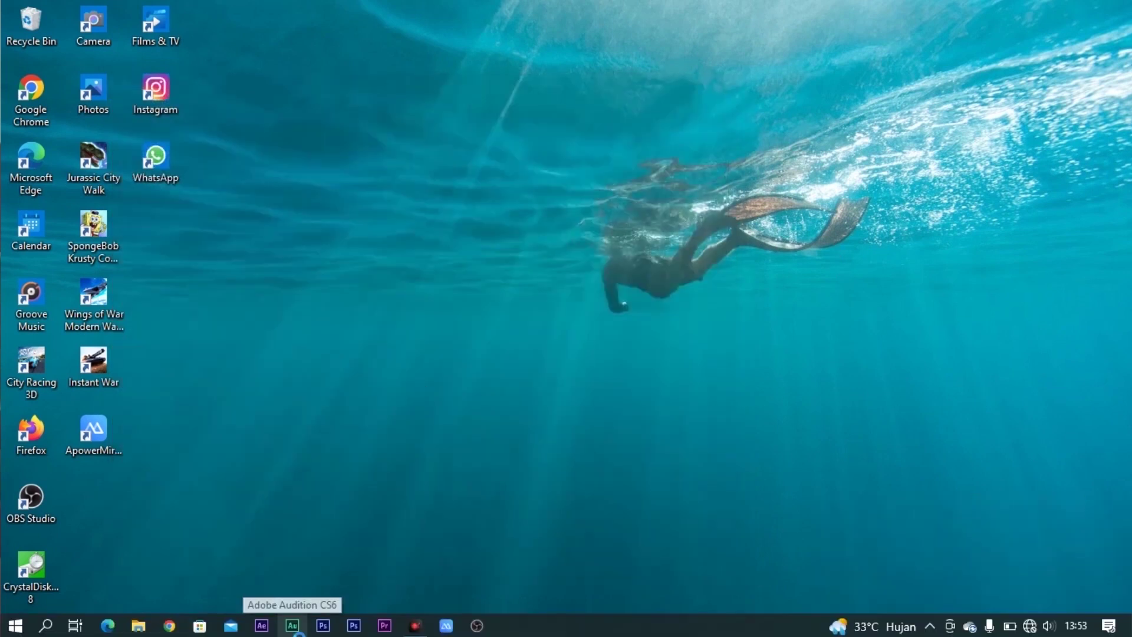
{"action": "key", "text": "super+e"}
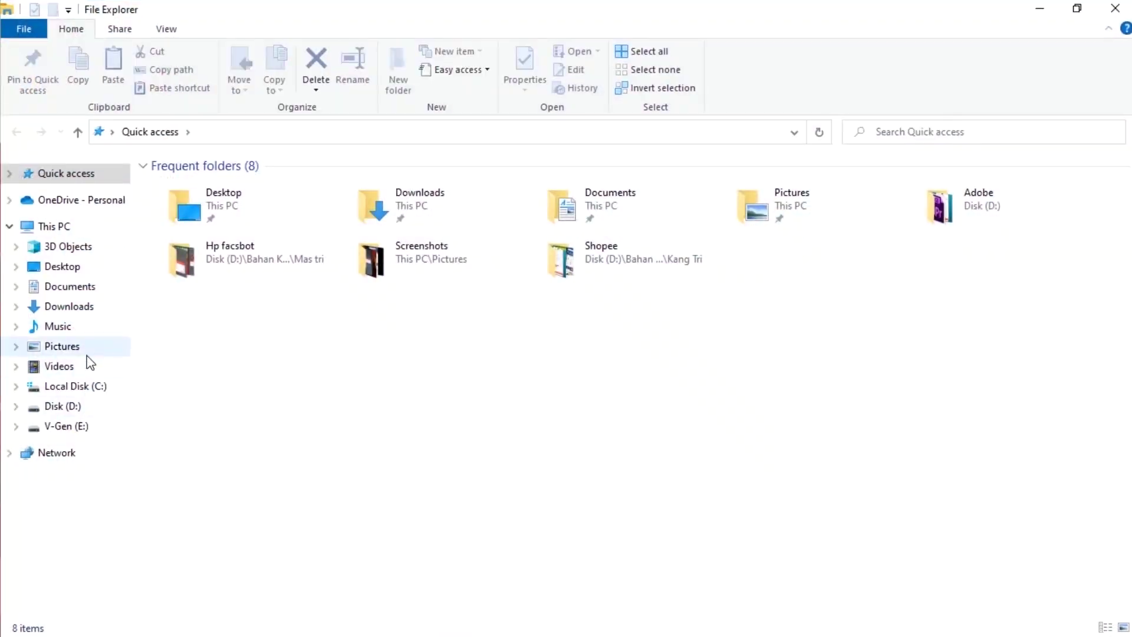
{"action": "left_click", "coordinate": [56, 229]}
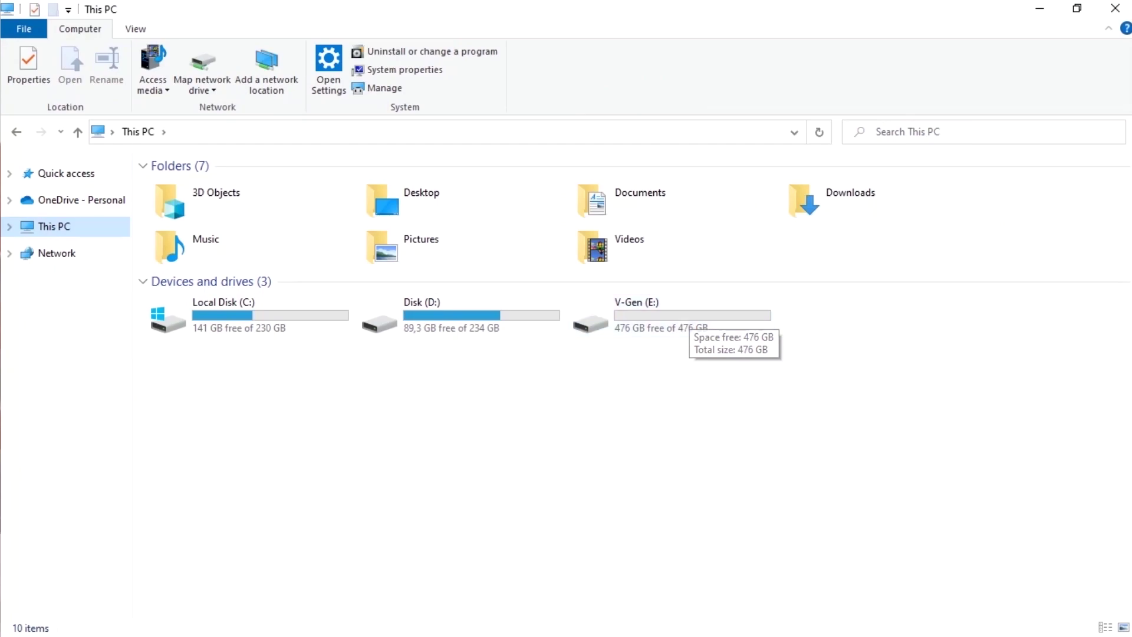
{"action": "left_click", "coordinate": [1117, 8]}
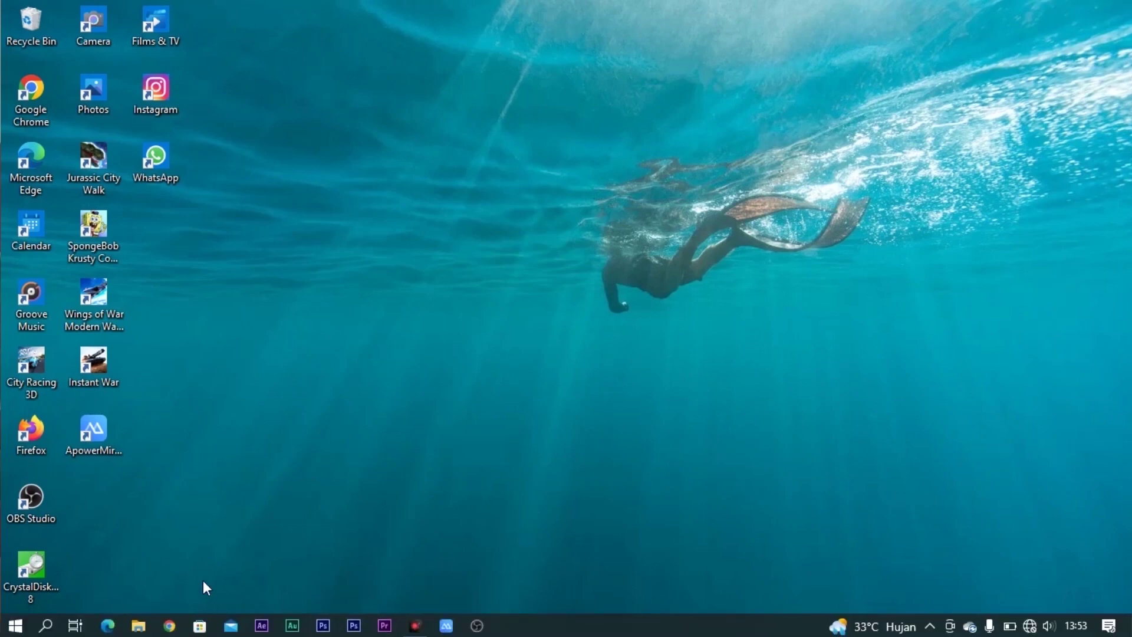
Open two CrystalDiskMark windows and arrange them side by side on the desktop.
{"action": "double_click", "coordinate": [30, 568]}
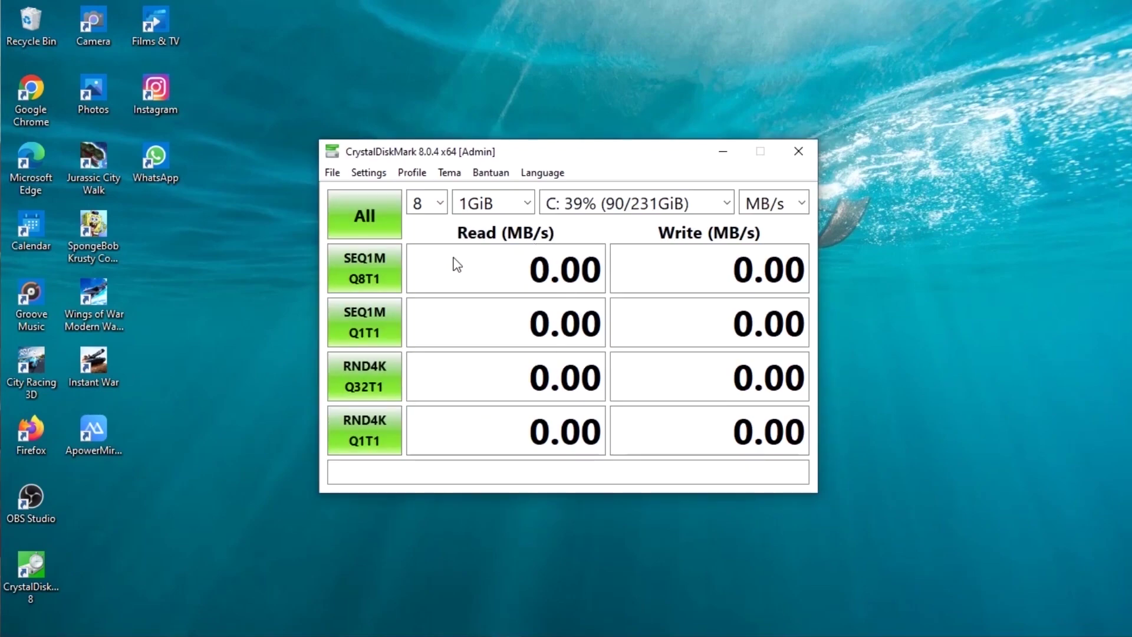
{"action": "left_click_drag", "start_coordinate": [501, 152], "coordinate": [226, 137]}
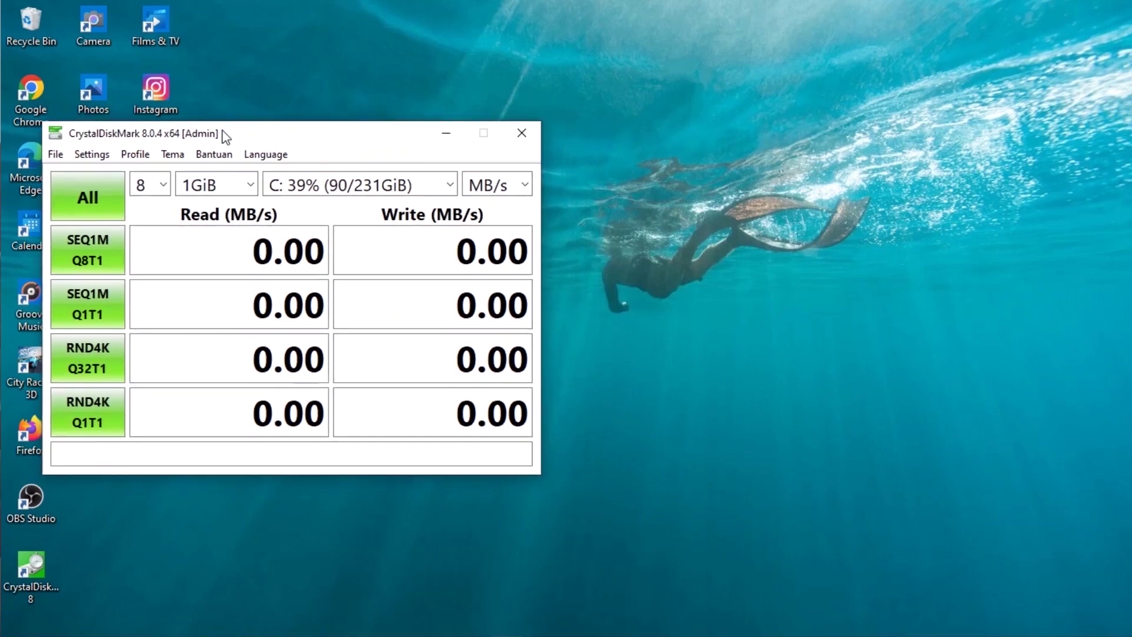
{"action": "double_click", "coordinate": [44, 575]}
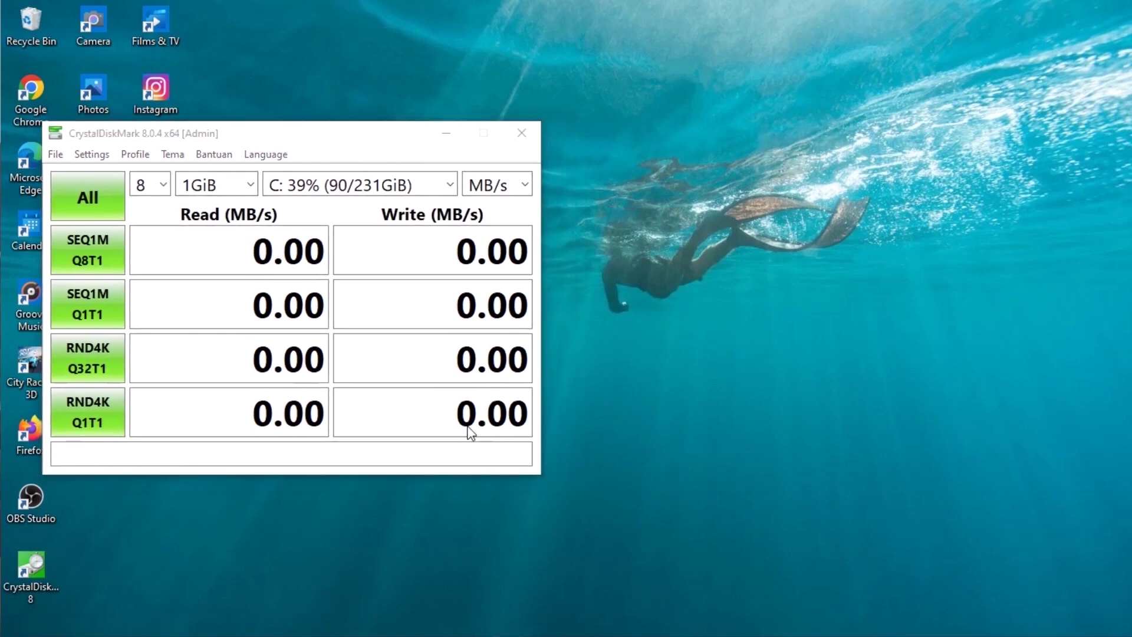
{"action": "left_click_drag", "start_coordinate": [608, 161], "coordinate": [870, 144]}
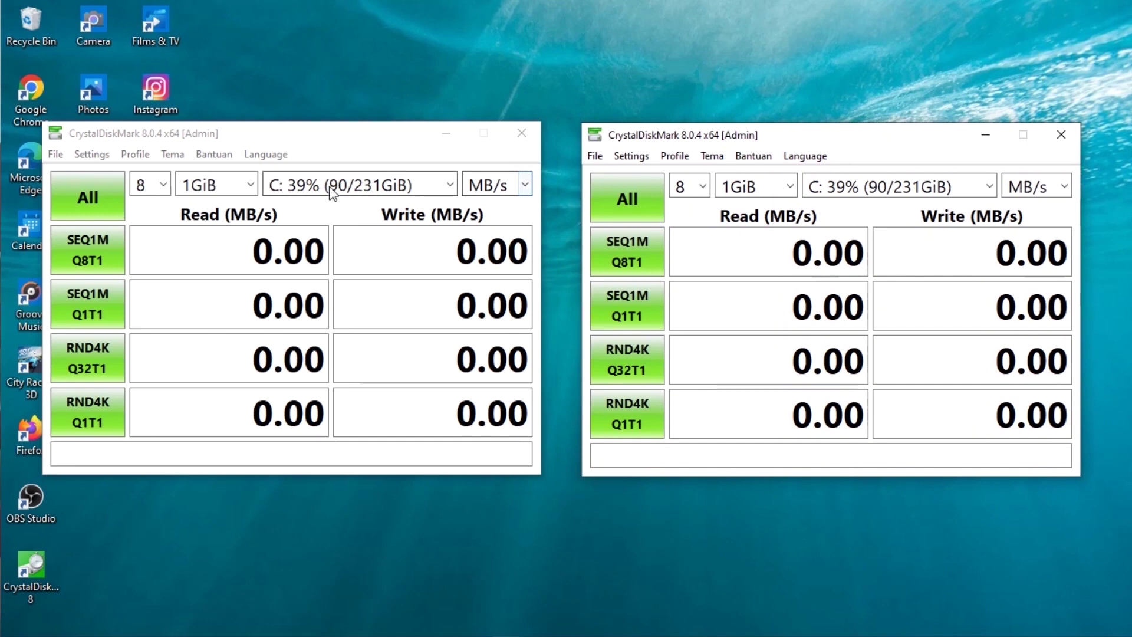
Configure the first CrystalDiskMark window for 5 test runs on drive D.
{"action": "left_click", "coordinate": [145, 187]}
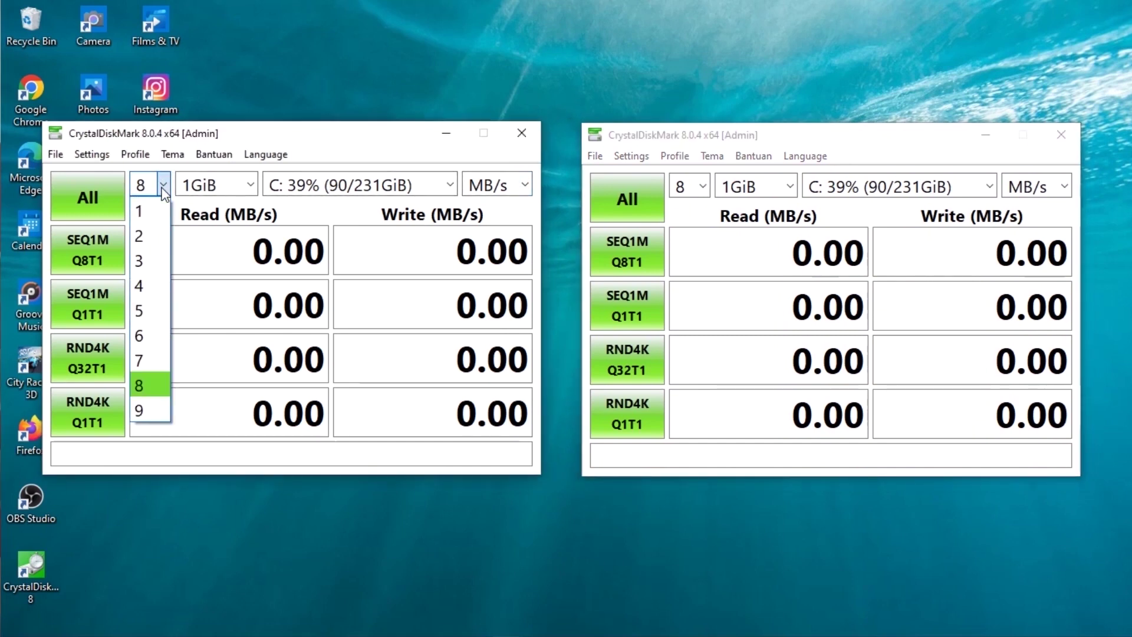
{"action": "left_click", "coordinate": [148, 314]}
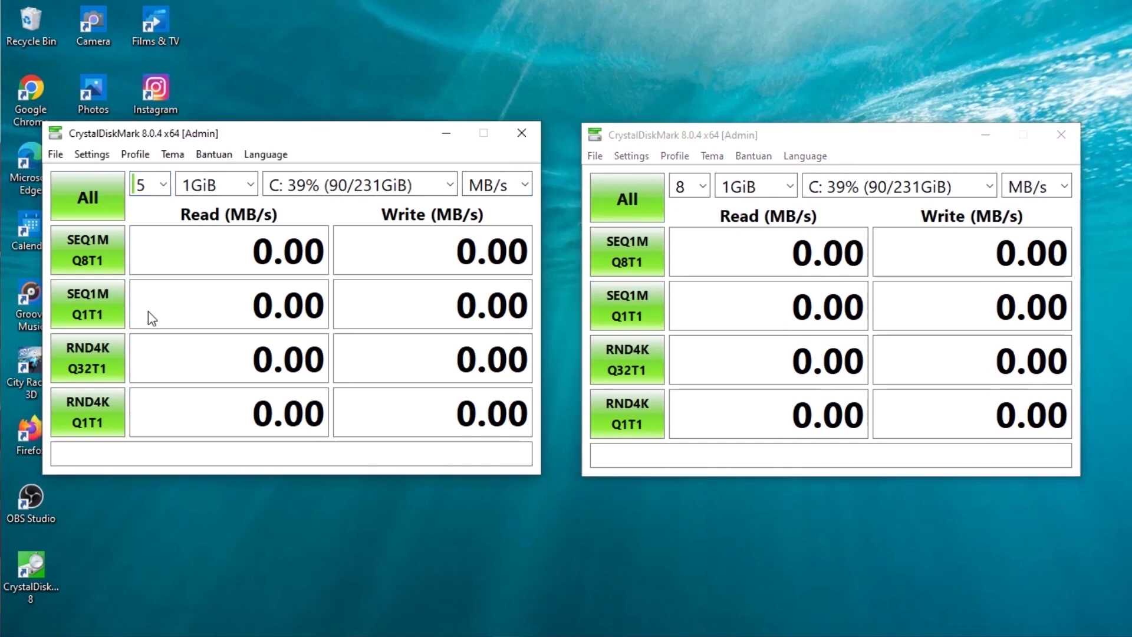
{"action": "left_click", "coordinate": [451, 185]}
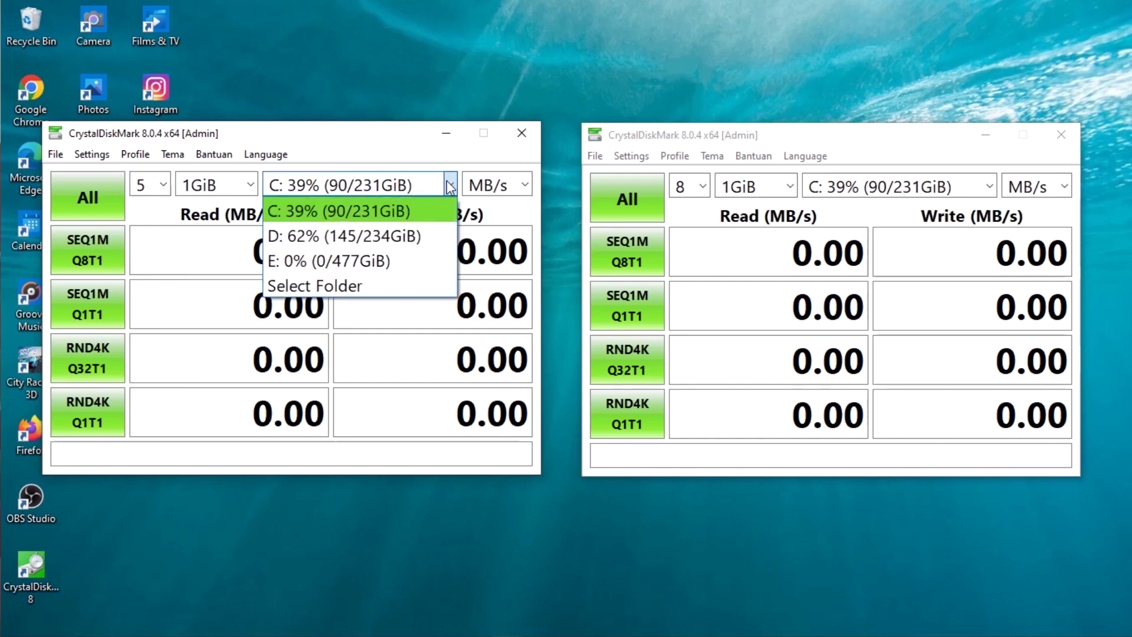
{"action": "left_click", "coordinate": [322, 230]}
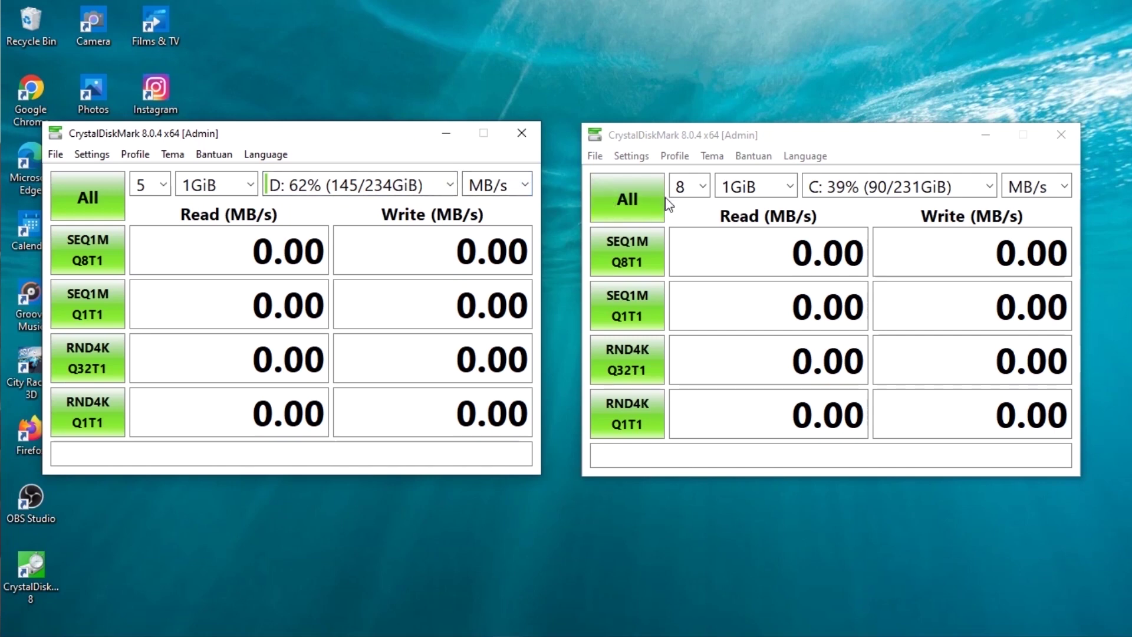
Configure the second CrystalDiskMark window for 5 test runs on drive E.
{"action": "left_click", "coordinate": [681, 186]}
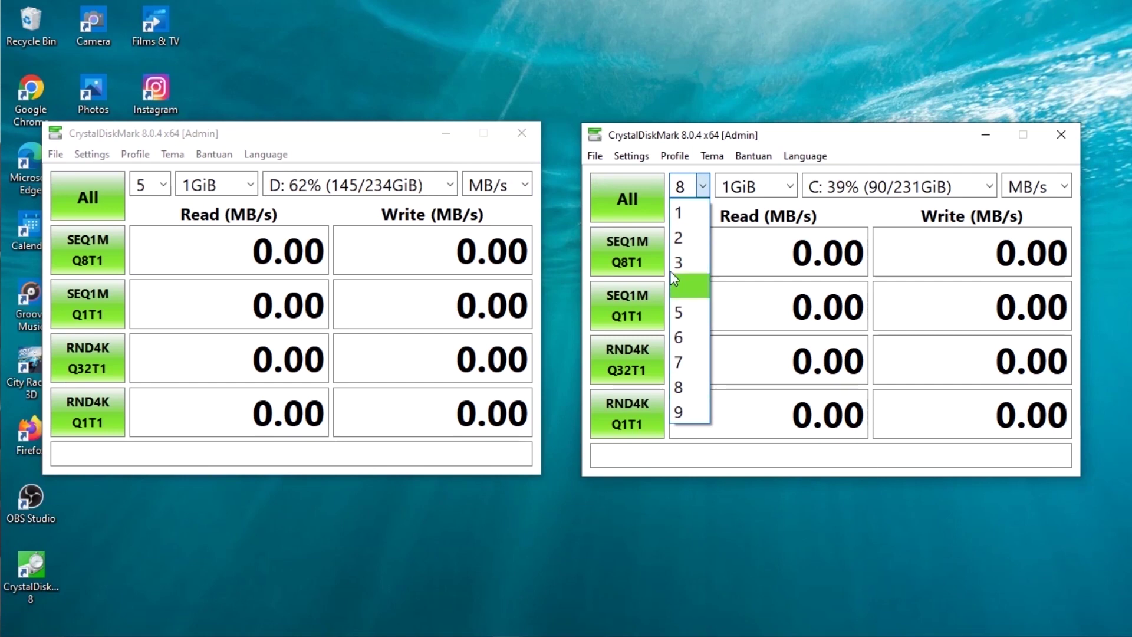
{"action": "left_click", "coordinate": [686, 319]}
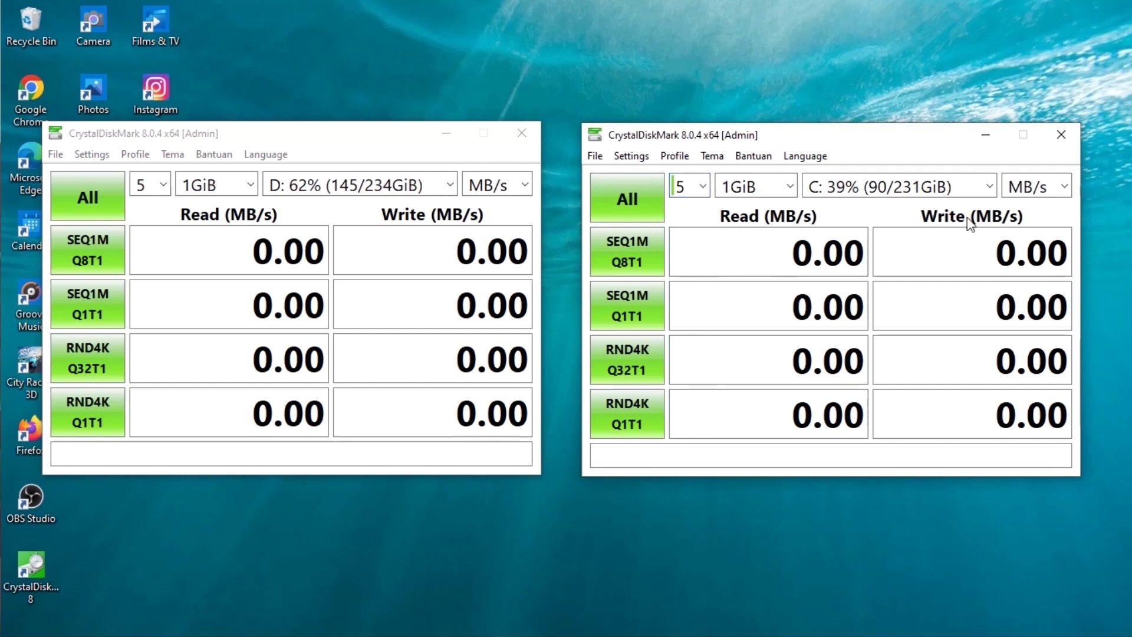
{"action": "left_click", "coordinate": [990, 187]}
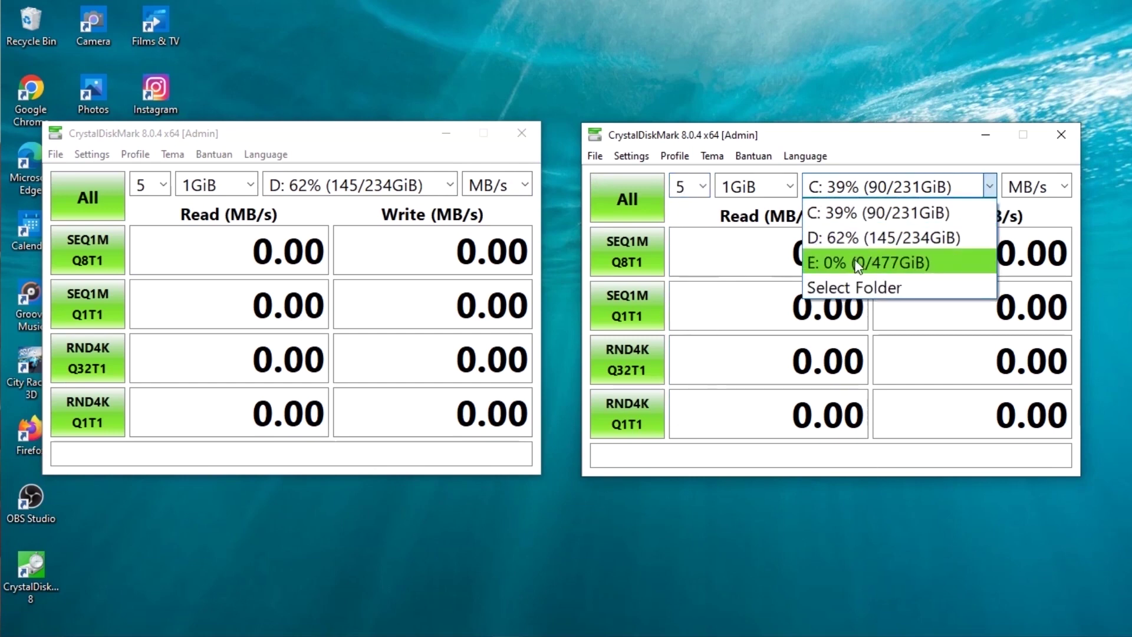
{"action": "left_click", "coordinate": [857, 263]}
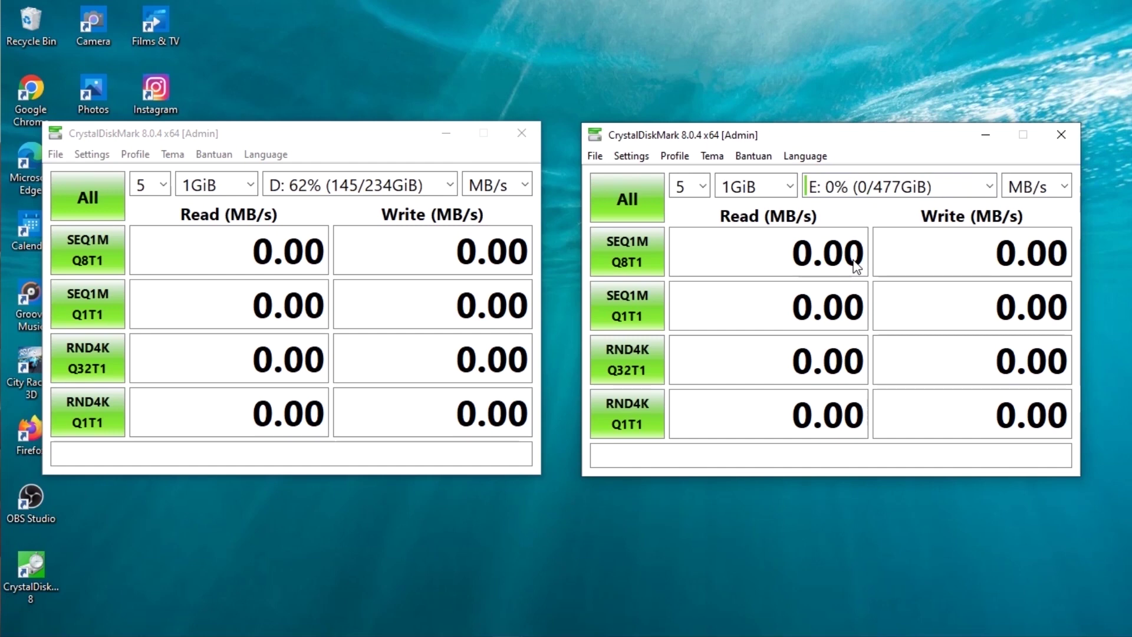
Start the full set of benchmark tests for drive E and for drive D.
{"action": "left_click", "coordinate": [629, 199]}
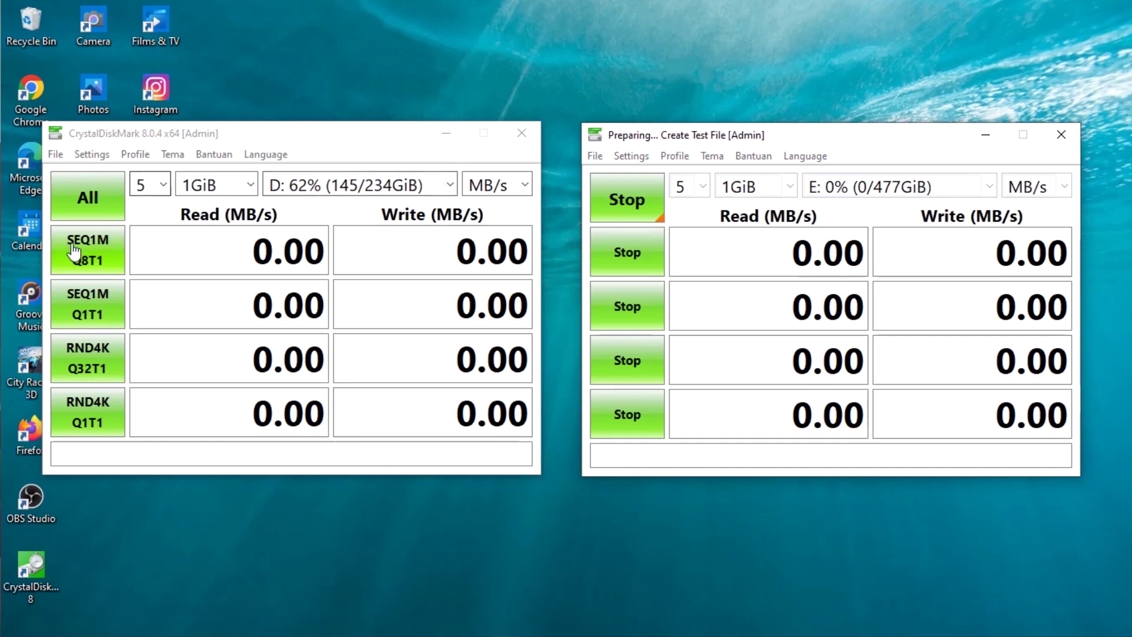
{"action": "left_click", "coordinate": [77, 199]}
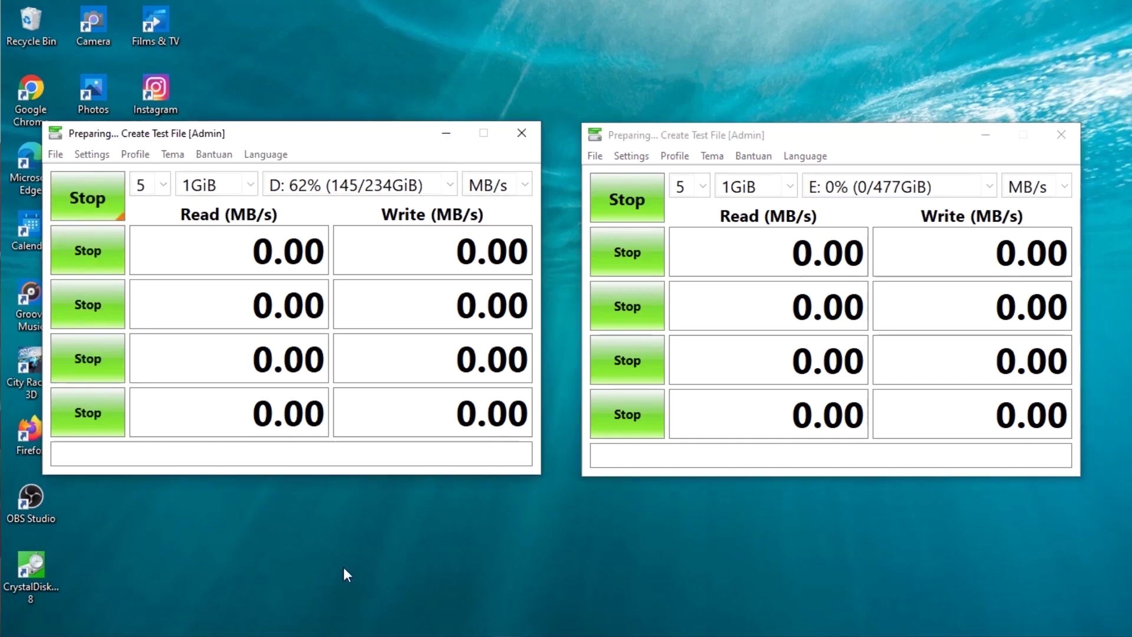